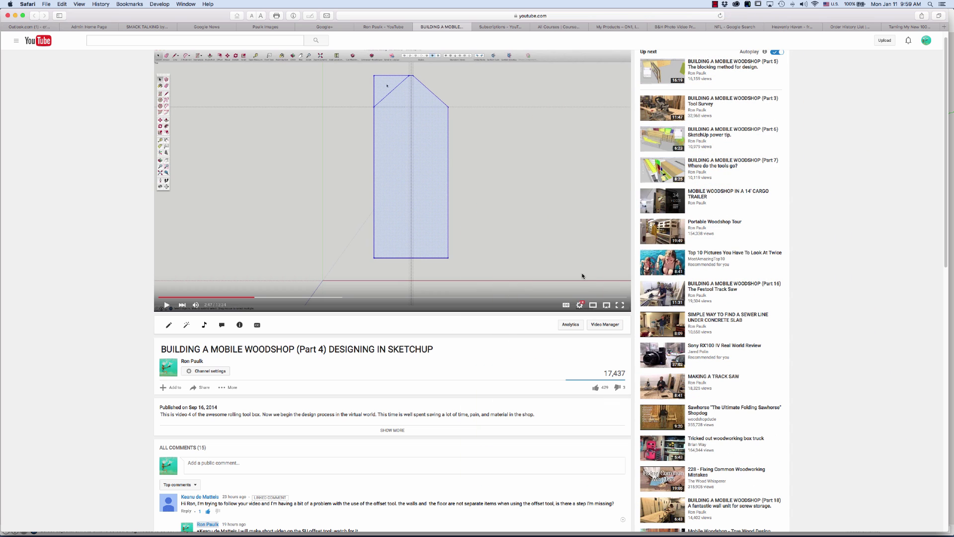
# Read the viewer comment about the offset tool below the video, then switch to SketchUp
pyautogui.scroll(-5, 426, 443)
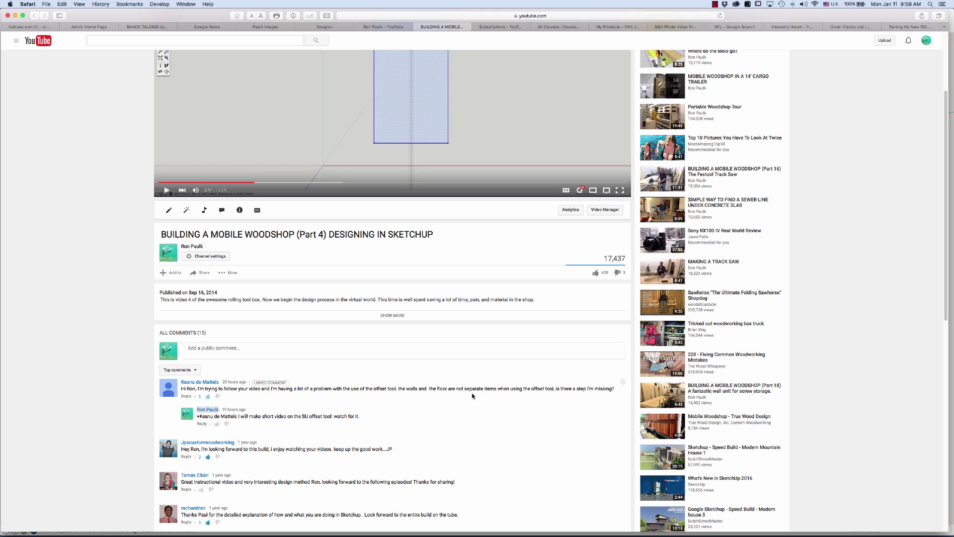
pyautogui.scroll(3, 466, 387)
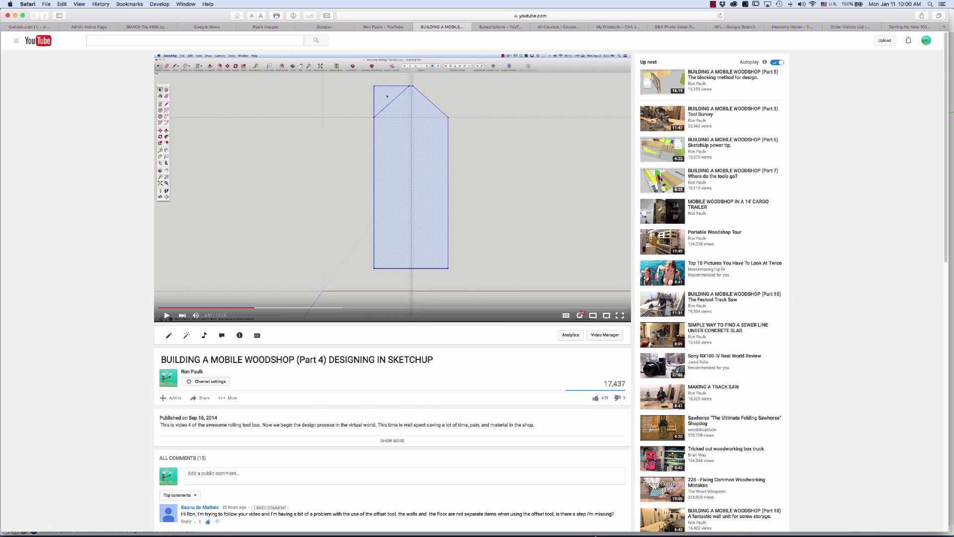
pyautogui.moveTo(606, 531)
pyautogui.click(683, 527)
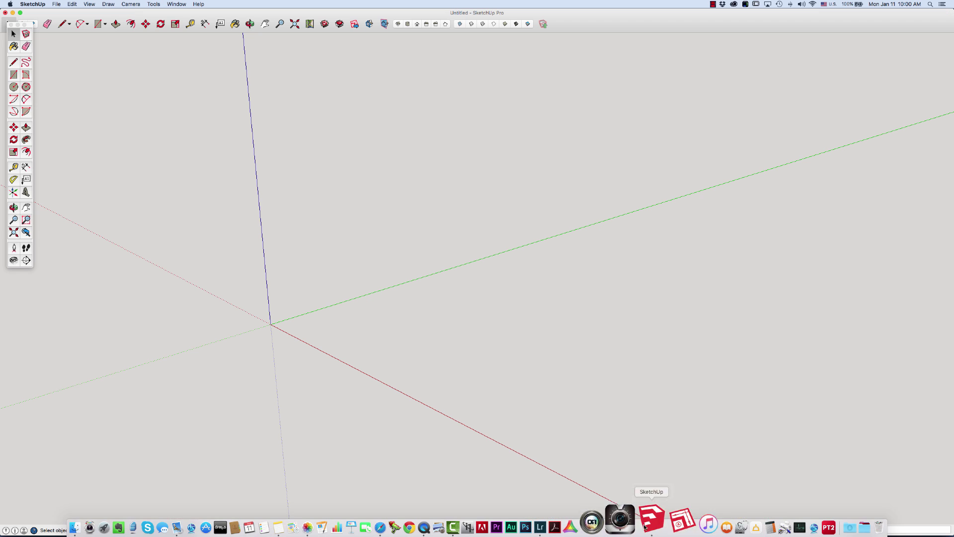
# Draw a 24' by 12' rectangle on the ground from the origin and make it a group
pyautogui.press('r')
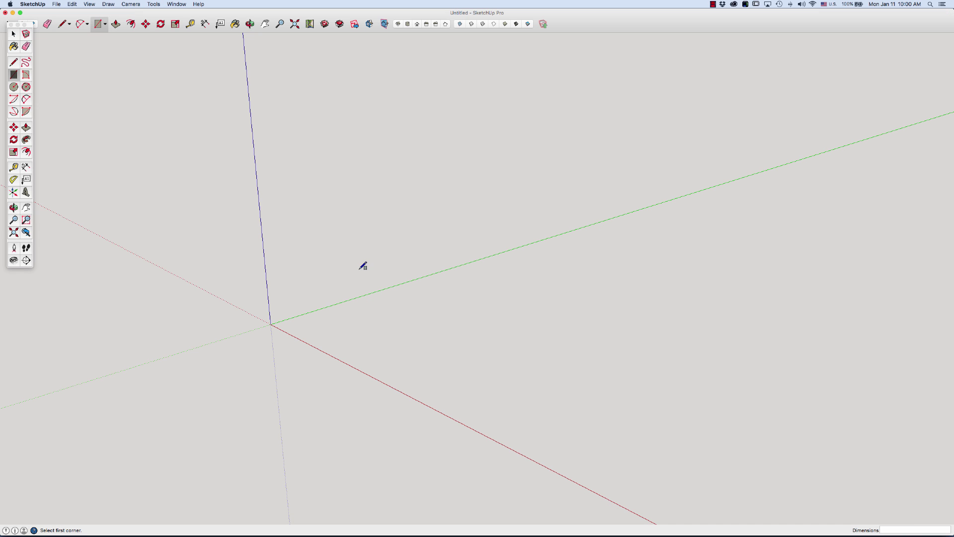
pyautogui.click(270, 324)
pyautogui.click(607, 356)
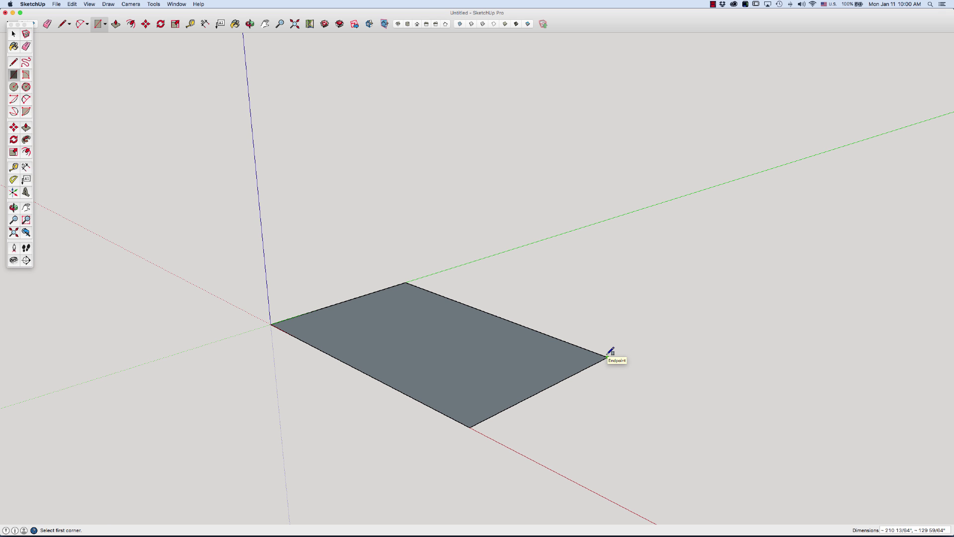
pyautogui.write("24',12'")
pyautogui.press('Return')
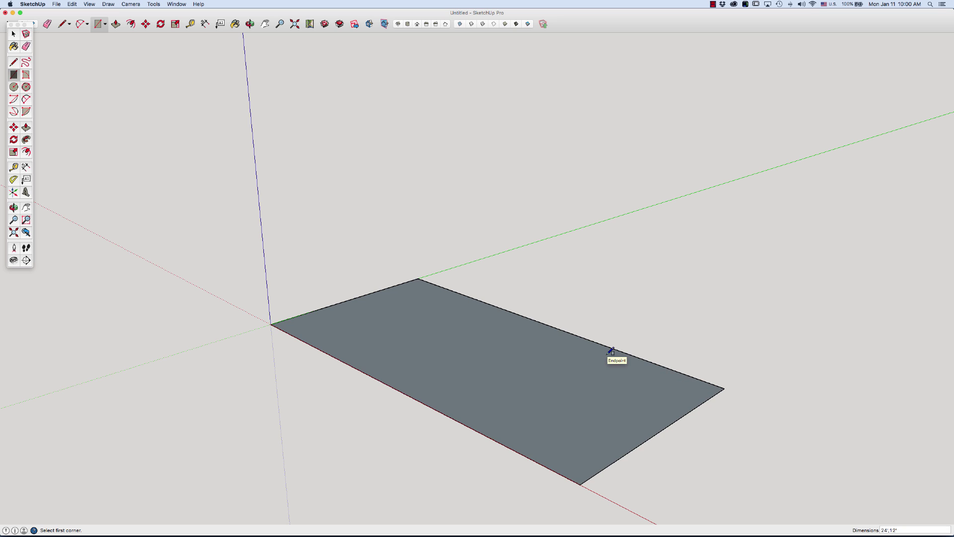
pyautogui.press('space')
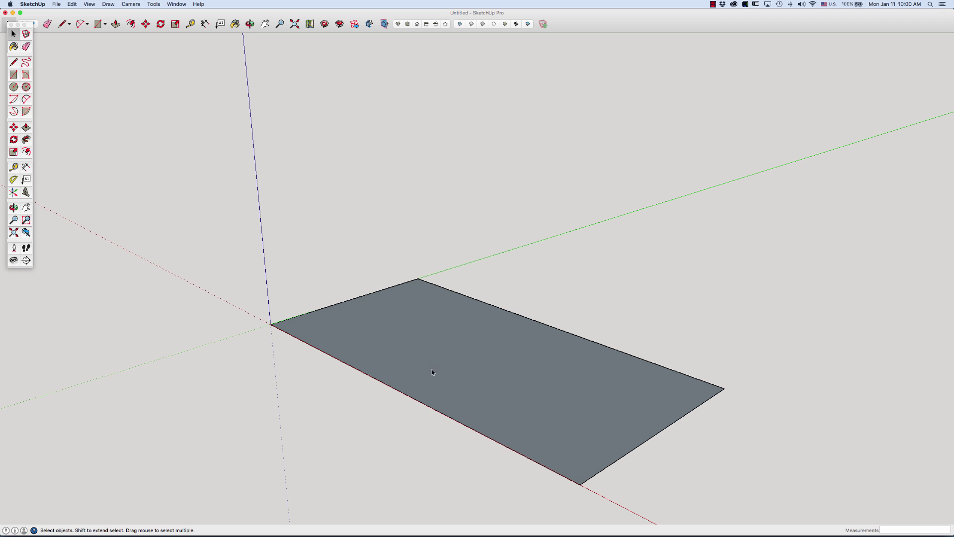
pyautogui.rightClick(497, 369)
pyautogui.click(519, 426)
# Push/Pull the rectangle inside its group up 12 inches to form the floor slab, and close the group
pyautogui.doubleClick(483, 365)
pyautogui.press('p')
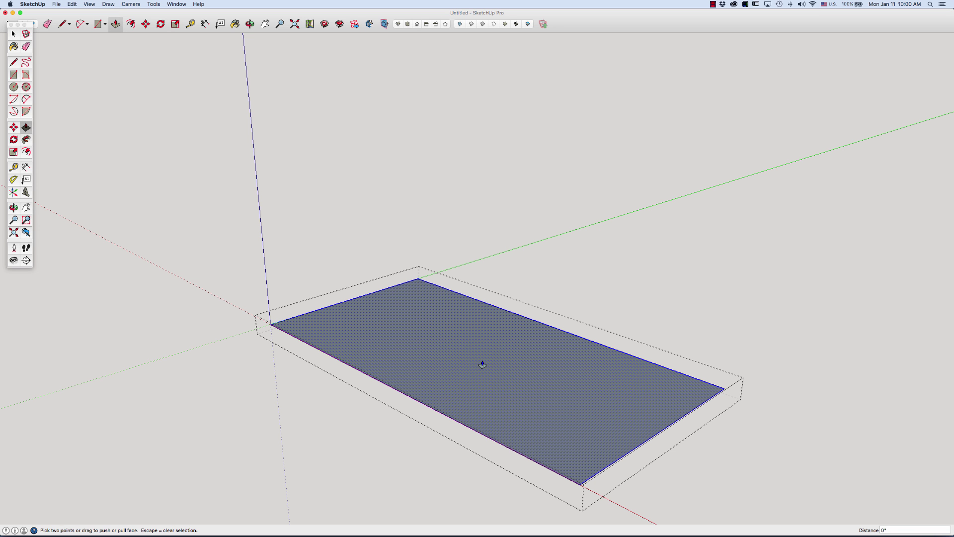
pyautogui.click(482, 360)
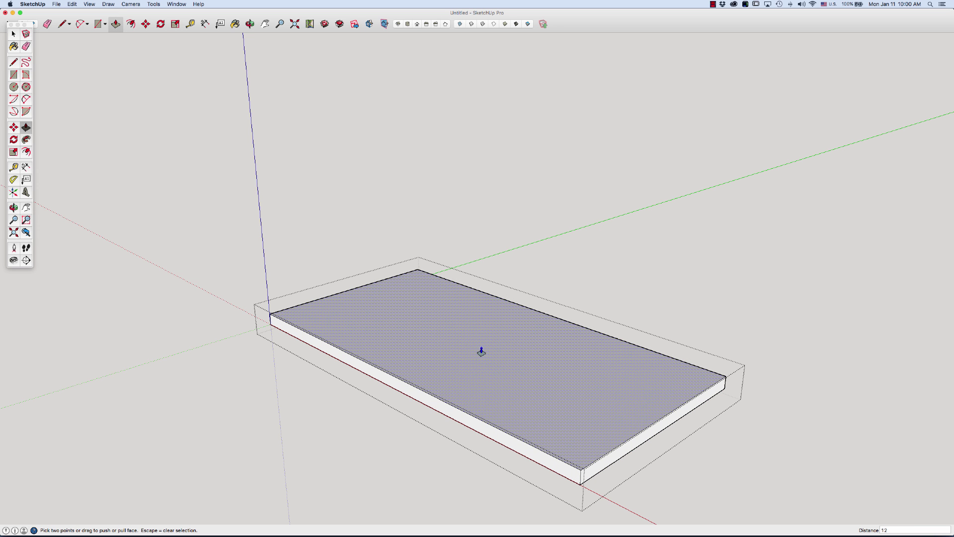
pyautogui.click(482, 352)
pyautogui.press('space')
pyautogui.click(784, 342)
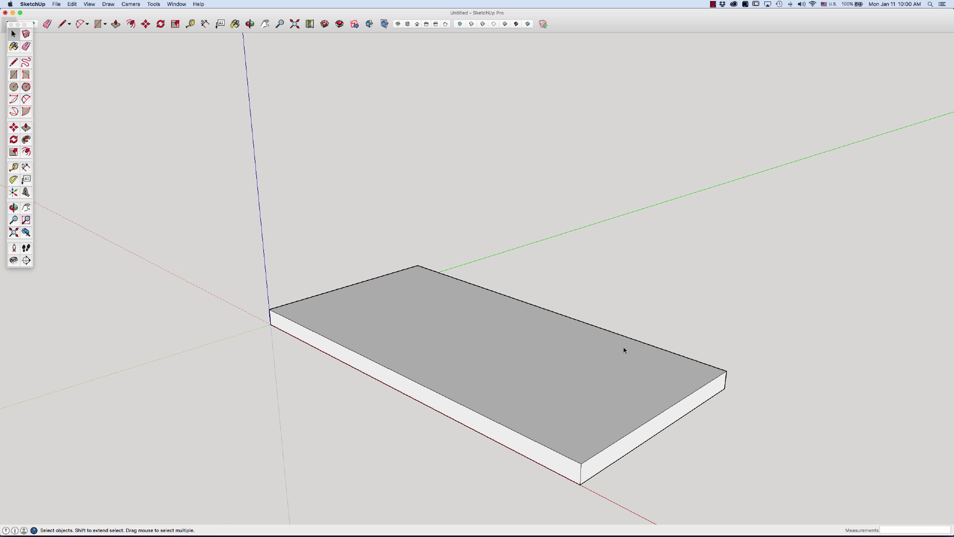
# Examine the slab from different angles and check that it selects and opens as a single group
pyautogui.press('o')
pyautogui.moveTo(494, 362); pyautogui.dragTo(602, 439)
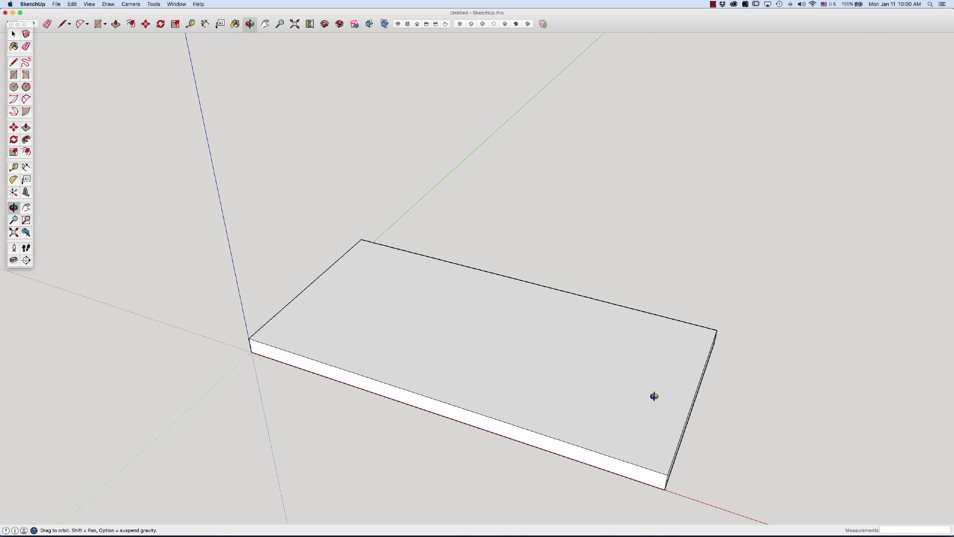
pyautogui.moveTo(652, 396); pyautogui.dragTo(639, 360)
pyautogui.press('space')
pyautogui.click(625, 372)
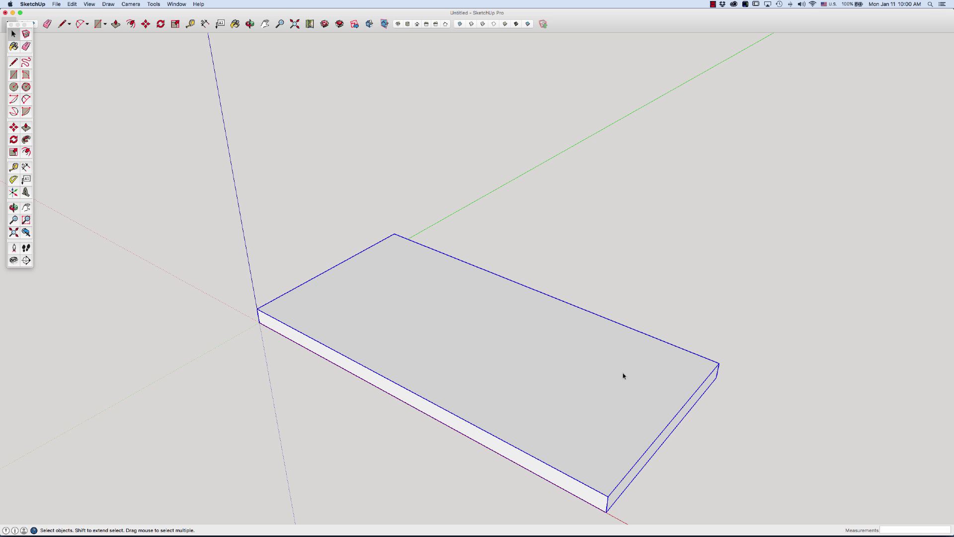
pyautogui.click(727, 254)
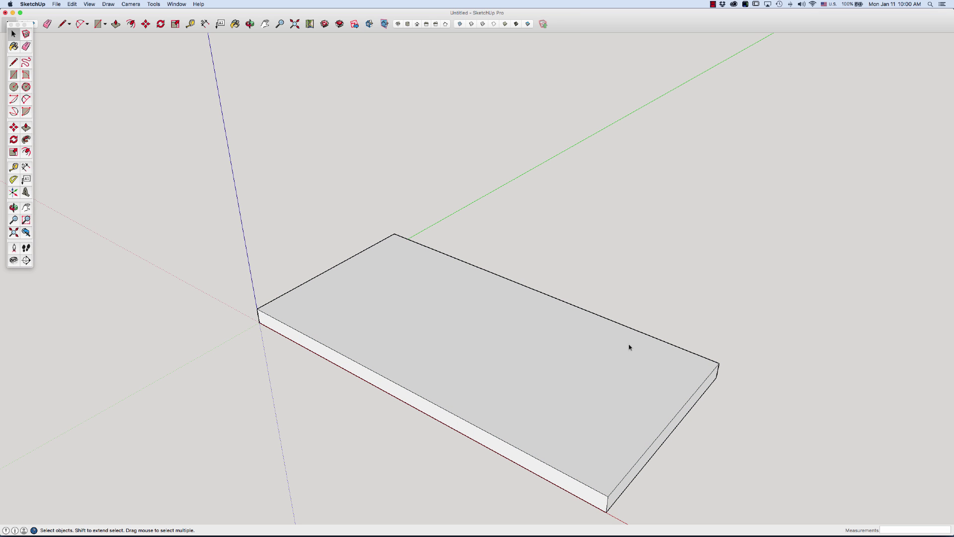
pyautogui.click(578, 373)
pyautogui.doubleClick(579, 362)
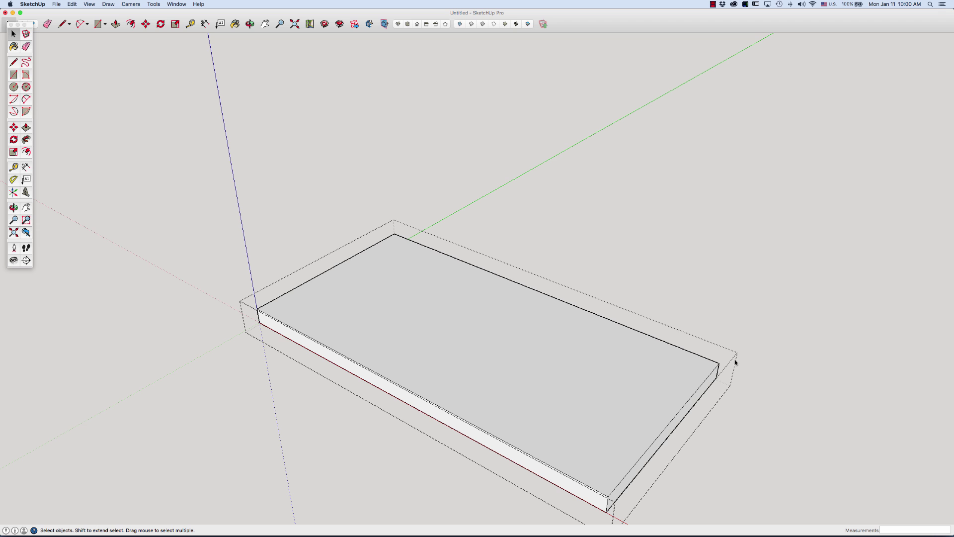
pyautogui.click(804, 268)
pyautogui.scroll(-3, 419, 339)
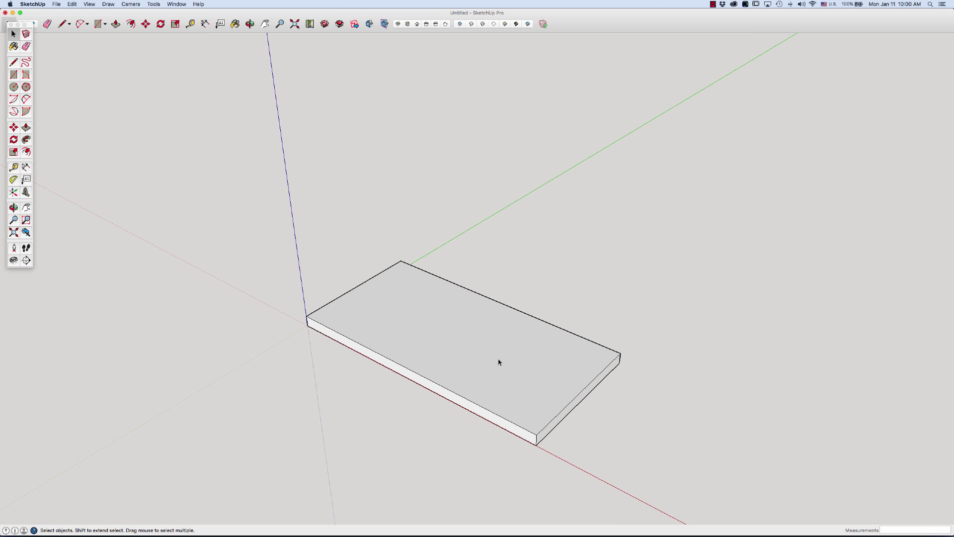
pyautogui.scroll(2, 499, 362)
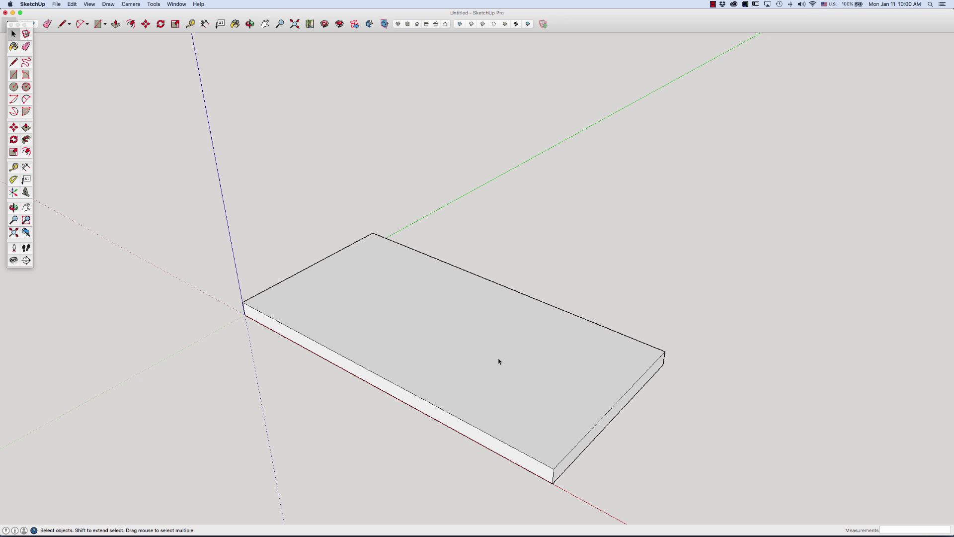
# Draw a rectangle over the slab's top face from corner to opposite corner and make it a separate group
pyautogui.press('r')
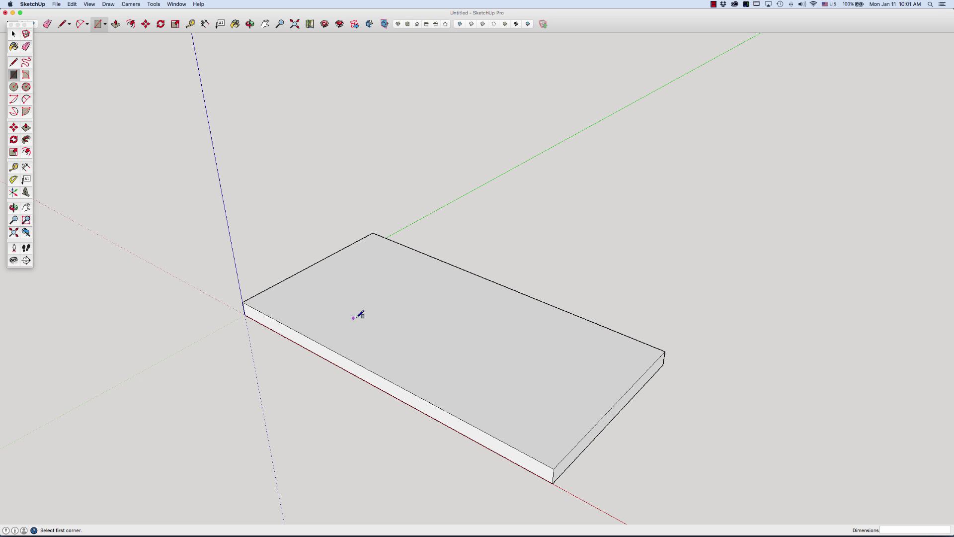
pyautogui.click(243, 302)
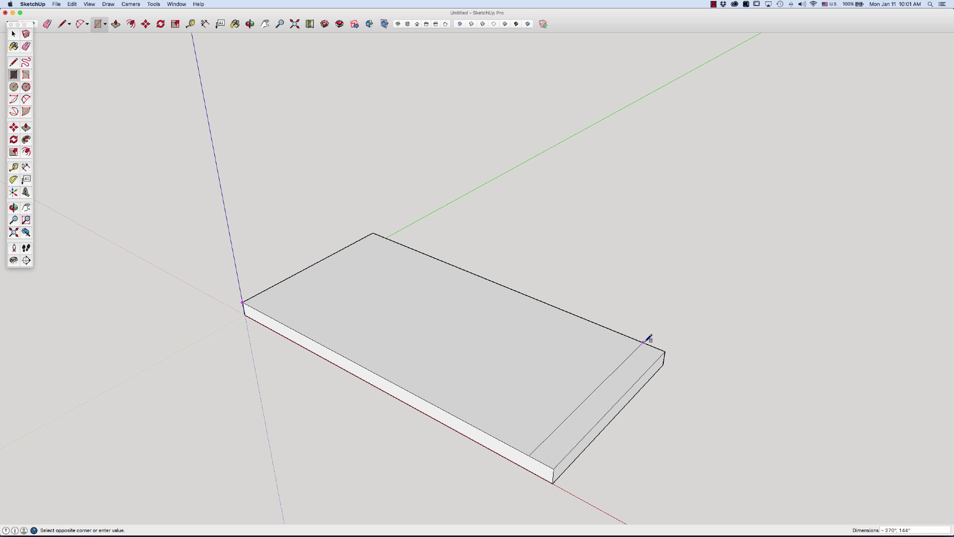
pyautogui.click(665, 351)
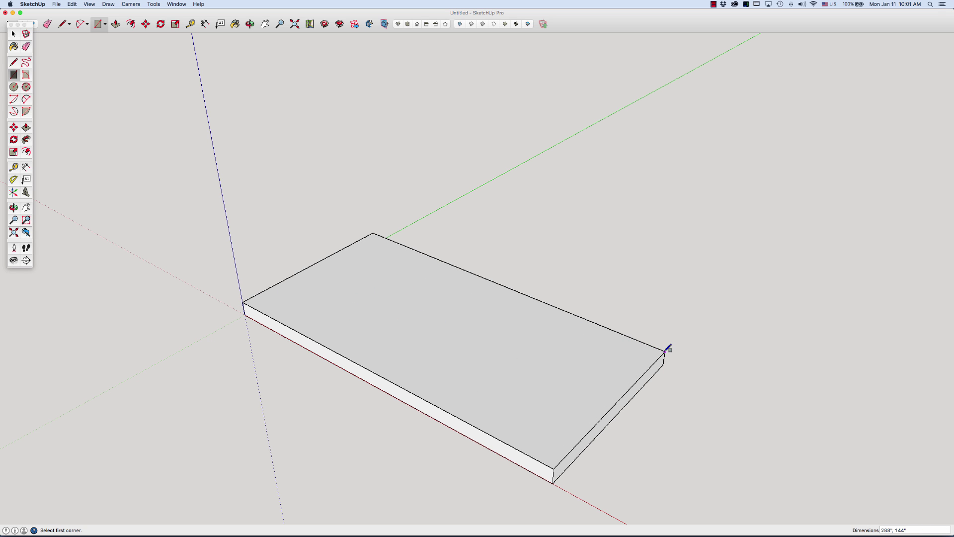
pyautogui.press('space')
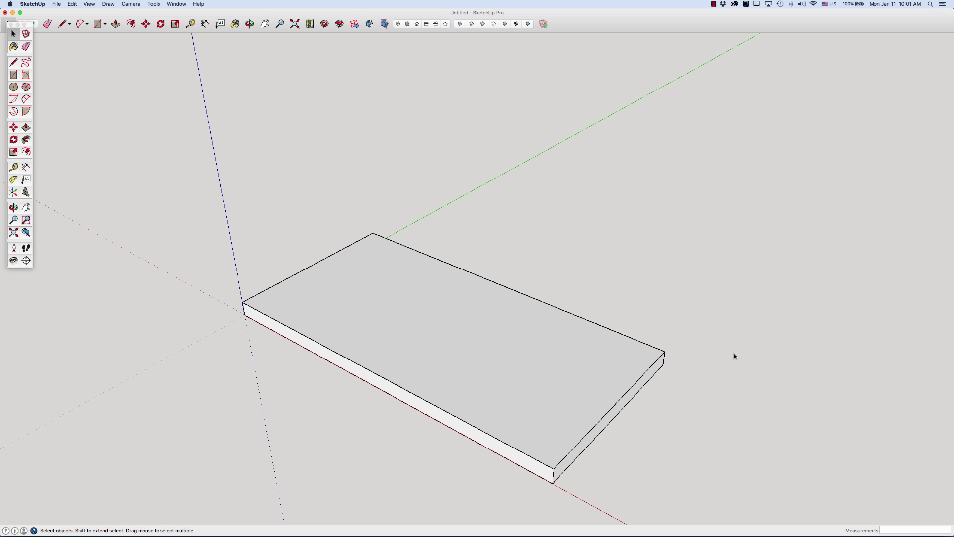
pyautogui.click(535, 355)
pyautogui.rightClick(535, 354)
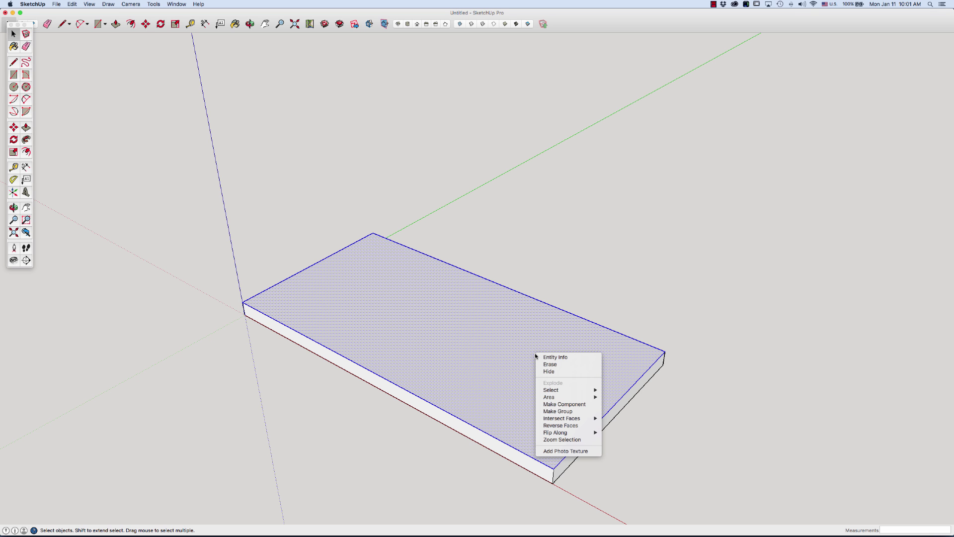
pyautogui.click(558, 411)
# Move the new rectangle group straight up about 18 inches above the slab
pyautogui.press('m')
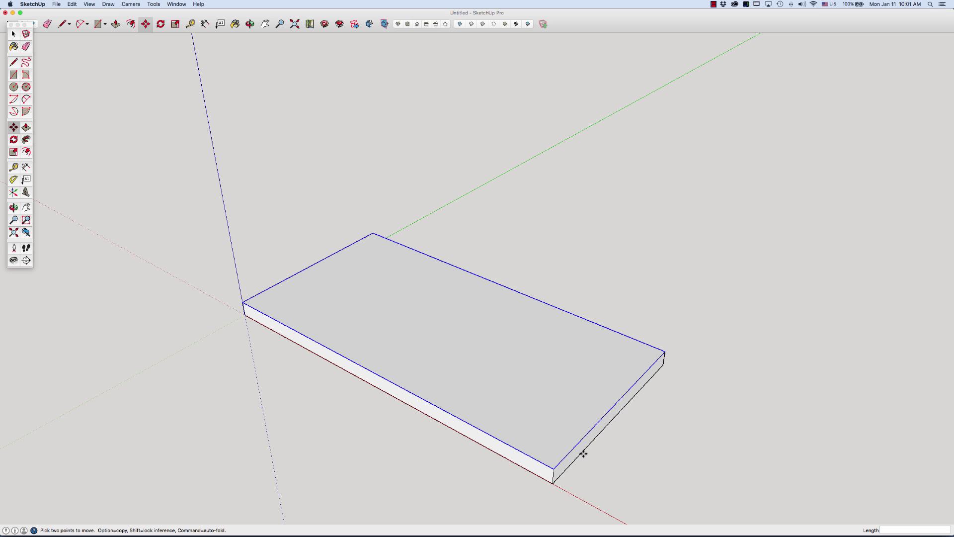
pyautogui.click(553, 468)
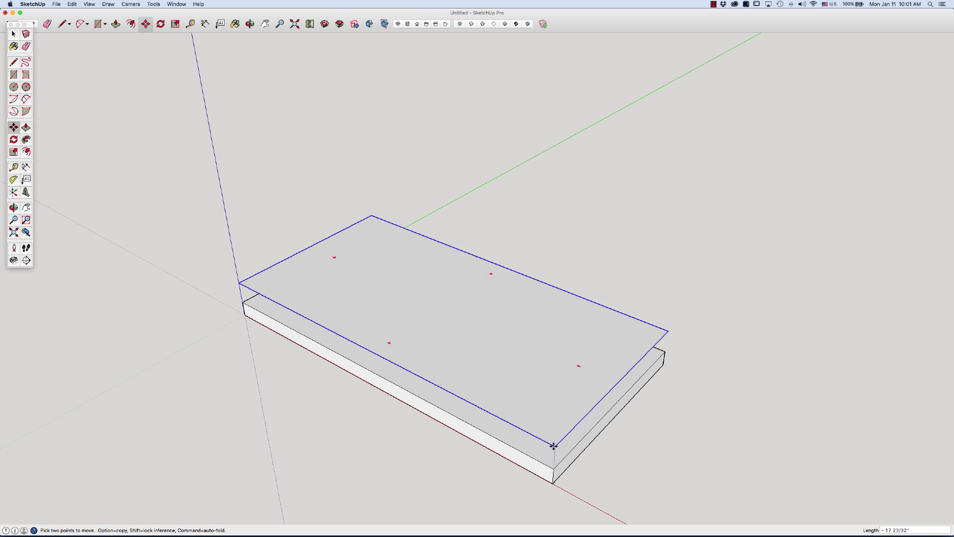
pyautogui.click(554, 446)
pyautogui.press('space')
pyautogui.click(609, 472)
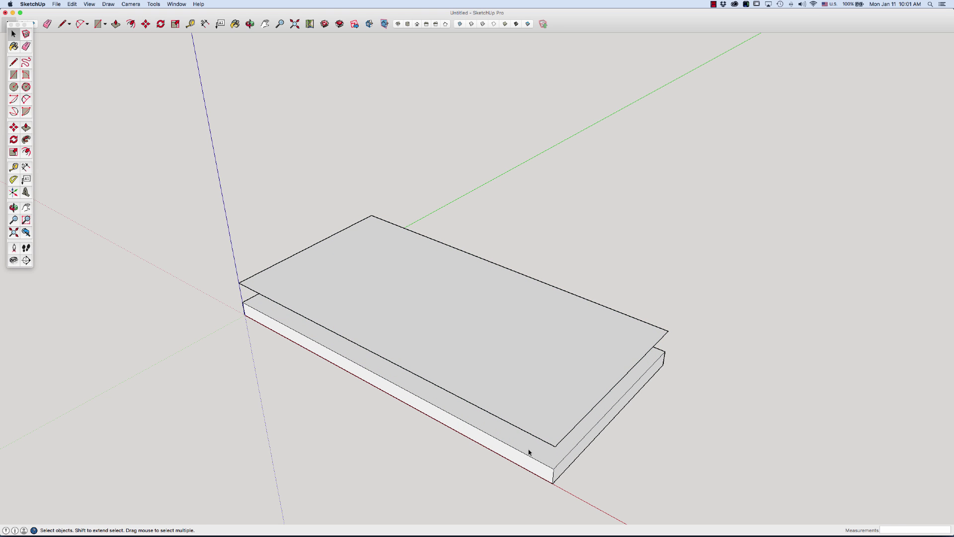
# Open the raised rectangle's group for editing and select only its four edges, leaving the face out of the selection
pyautogui.press('o')
pyautogui.moveTo(531, 439); pyautogui.dragTo(471, 294)
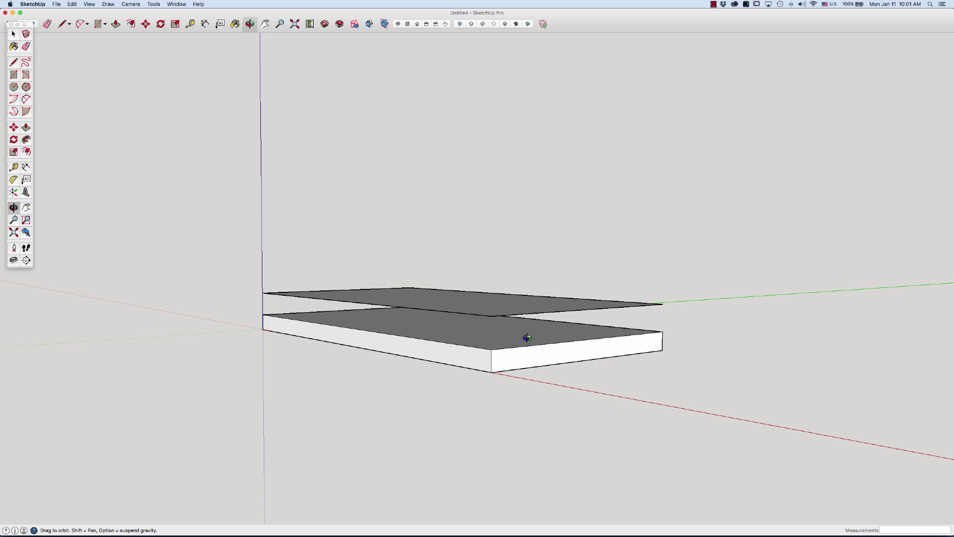
pyautogui.moveTo(556, 369); pyautogui.dragTo(586, 517)
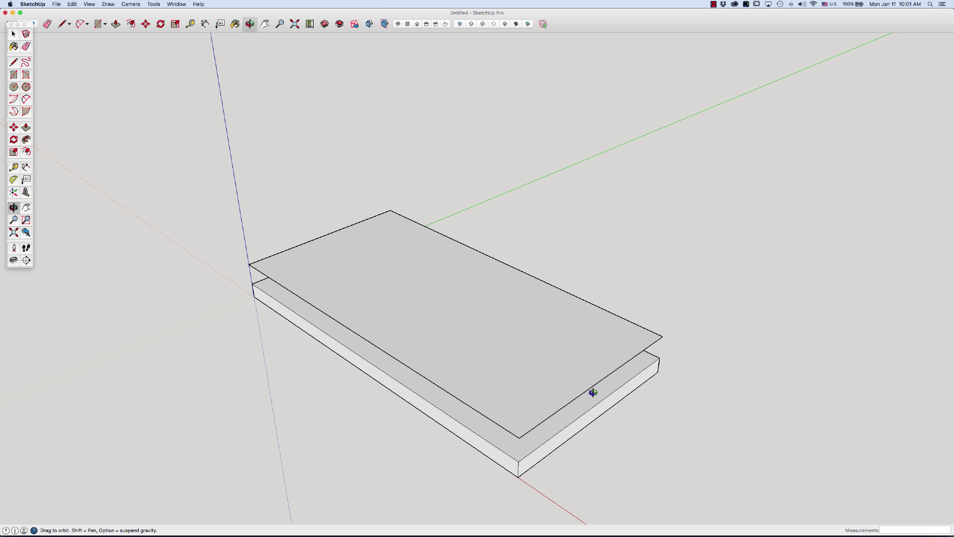
pyautogui.moveTo(586, 386)
pyautogui.mouseDown()
pyautogui.moveTo(613, 392)
pyautogui.moveTo(597, 394)
pyautogui.mouseUp()
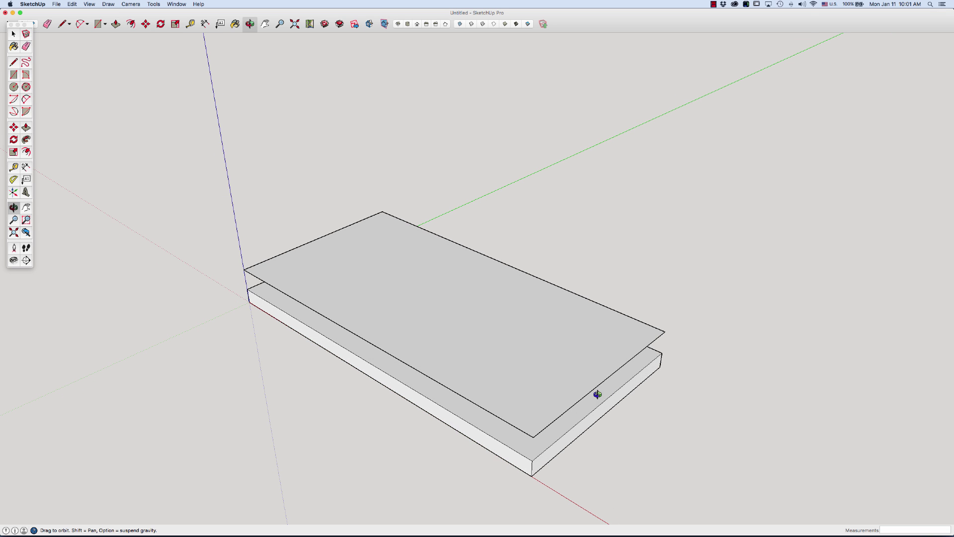
pyautogui.press('space')
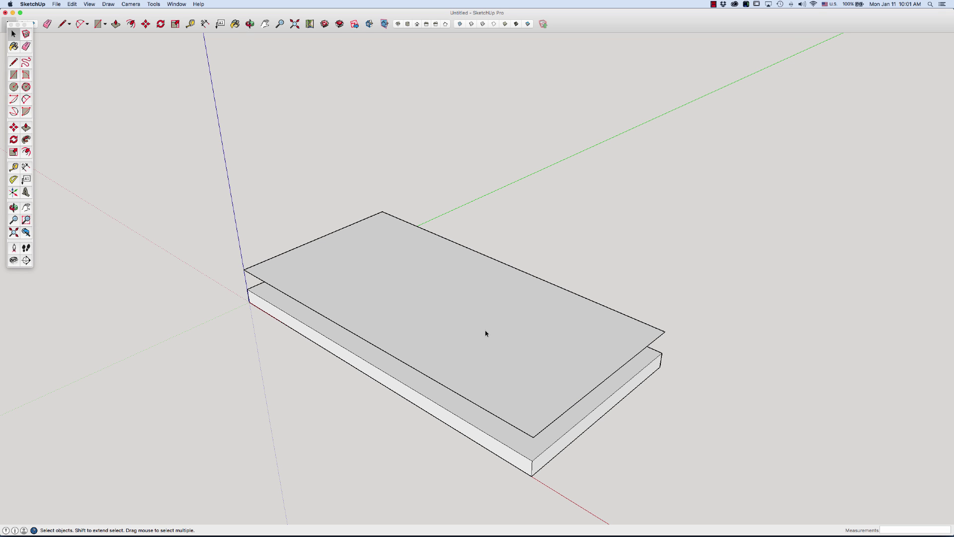
pyautogui.doubleClick(484, 333)
pyautogui.click(484, 333)
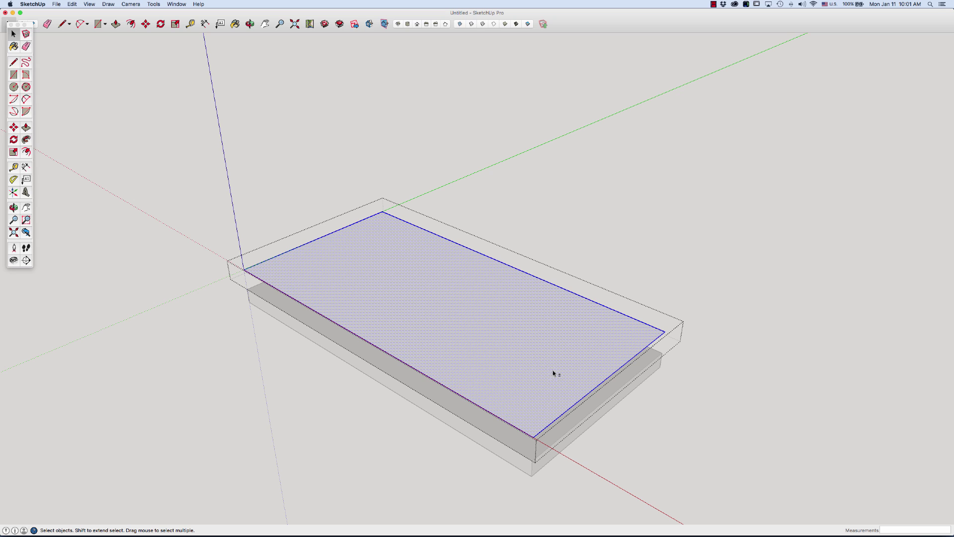
pyautogui.keyDown('shift'); pyautogui.click(534, 352); pyautogui.keyUp('shift')
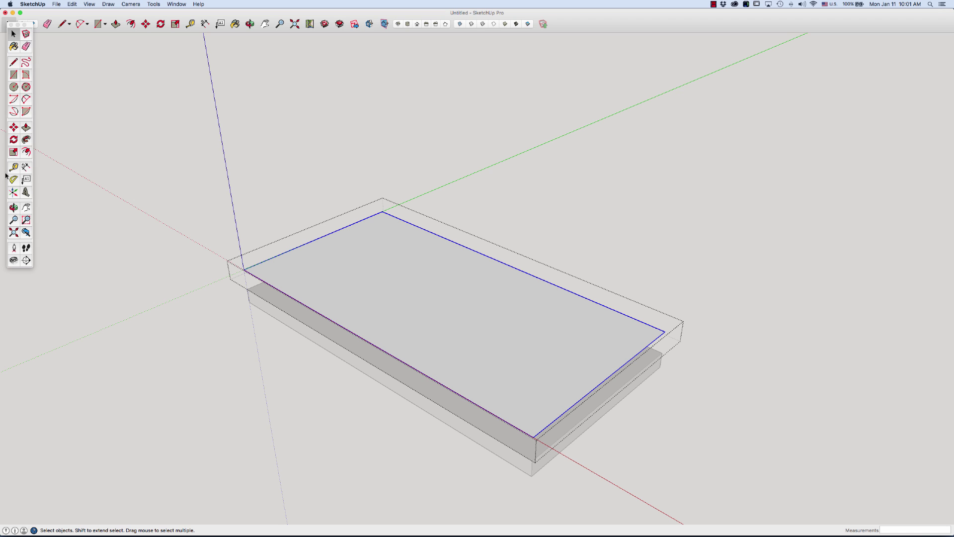
# Offset the raised rectangle's edges inward by 6 inches and close the group
pyautogui.click(28, 156)
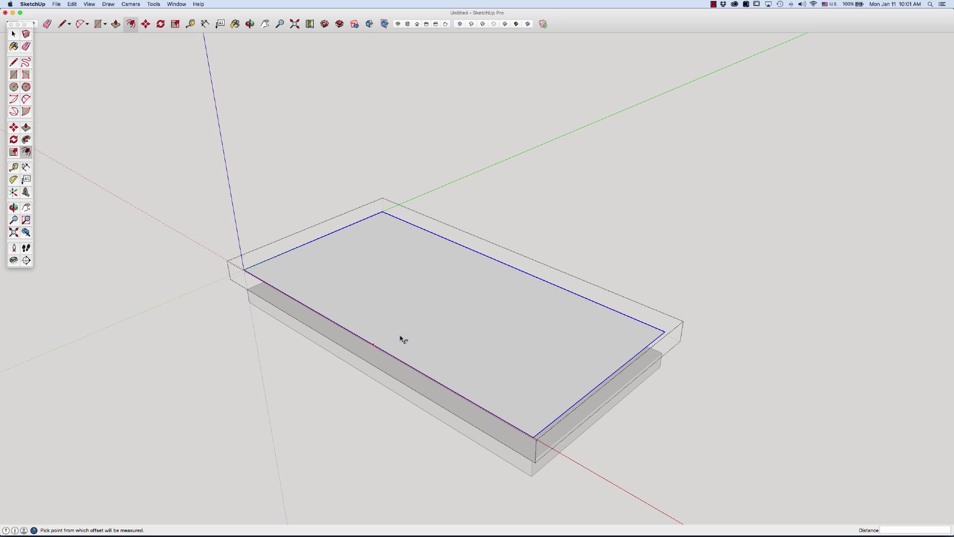
pyautogui.click(397, 352)
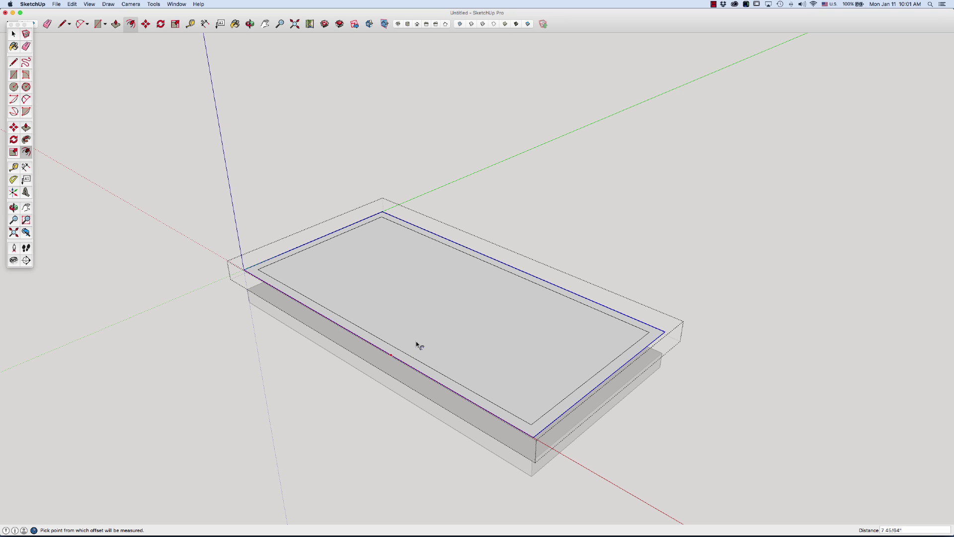
pyautogui.write('6')
pyautogui.press('Return')
pyautogui.press('space')
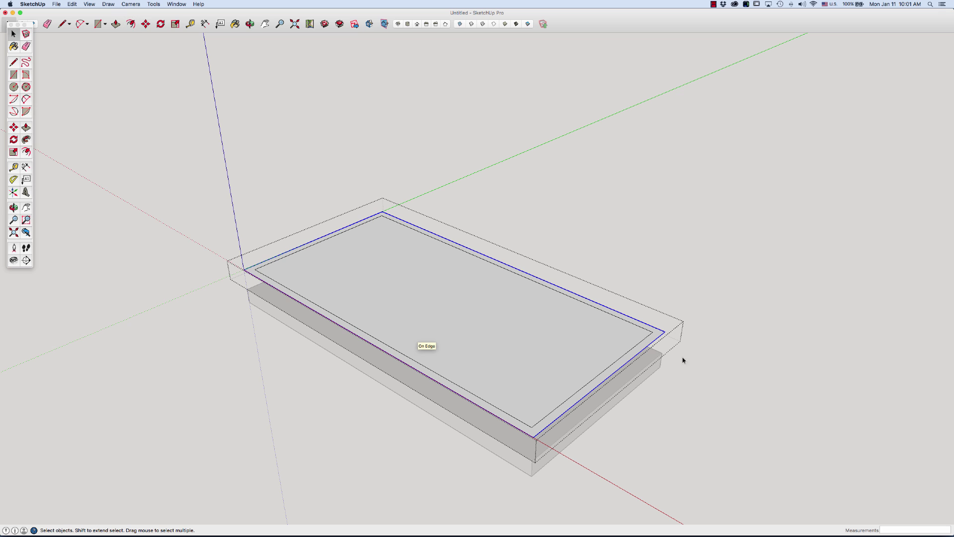
pyautogui.click(684, 360)
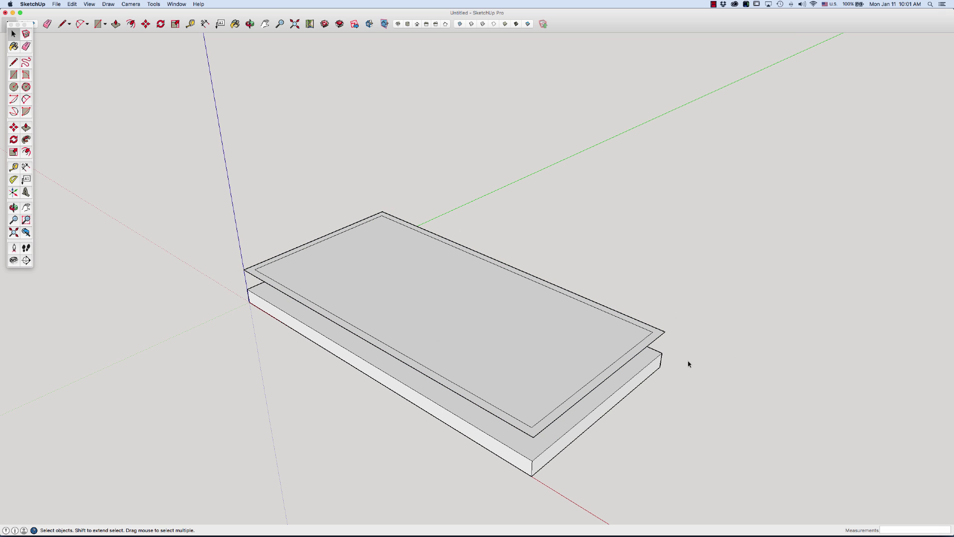
# Open the raised rectangle's group, push/pull the 6-inch border face up 96 inches to form the walls, and close the group
pyautogui.doubleClick(639, 350)
pyautogui.click(644, 347)
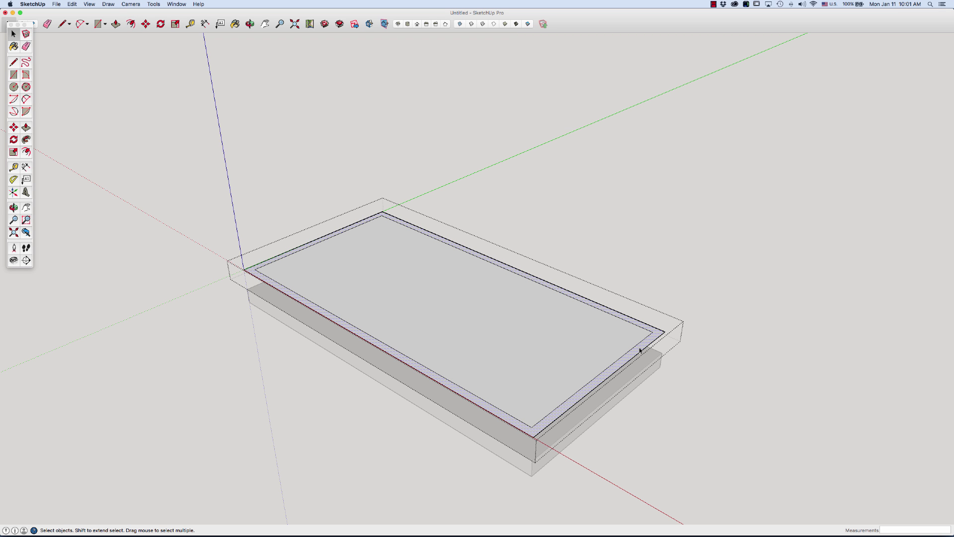
pyautogui.press('p')
pyautogui.moveTo(640, 348); pyautogui.dragTo(651, 295)
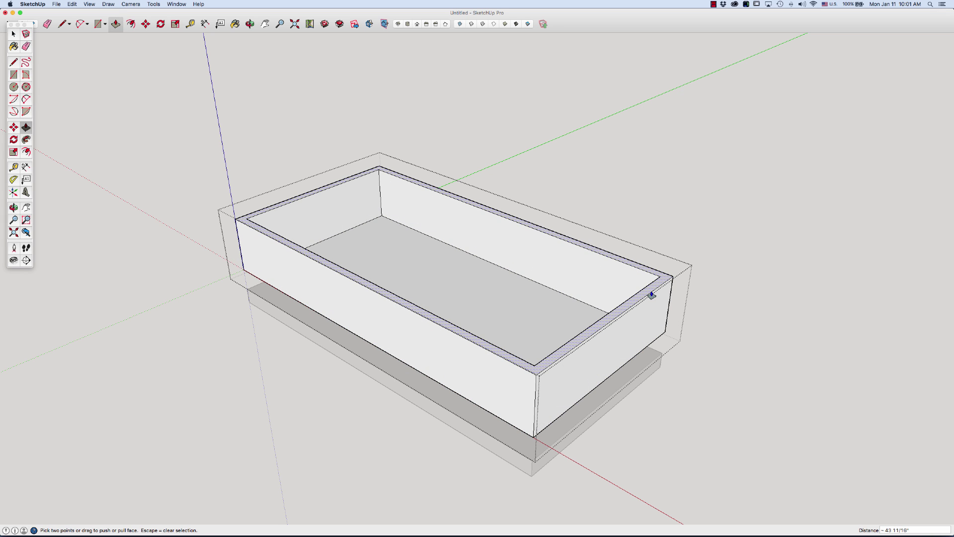
pyautogui.write('96')
pyautogui.press('Return')
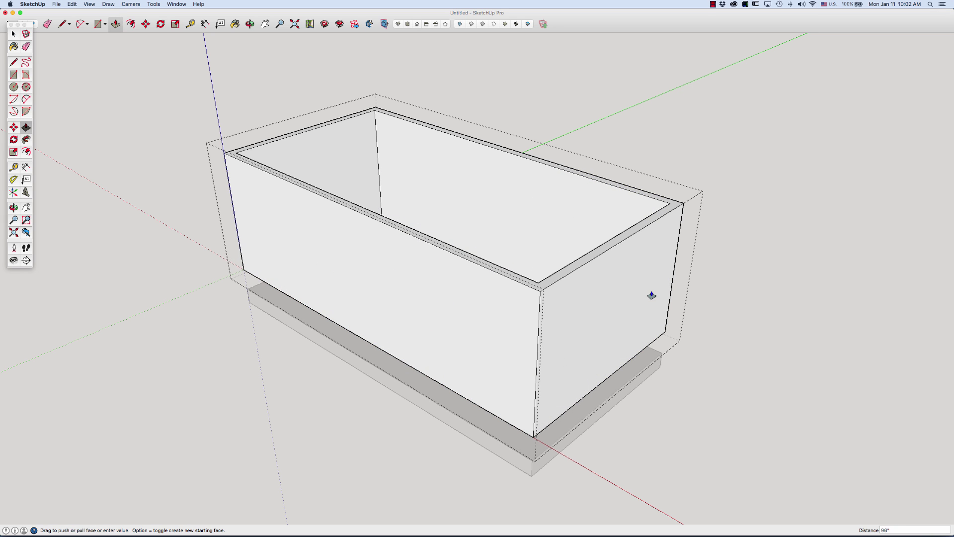
pyautogui.press('space')
pyautogui.click(743, 323)
# Delete the floor face enclosed by the walls inside the walls group and close the group
pyautogui.press('o')
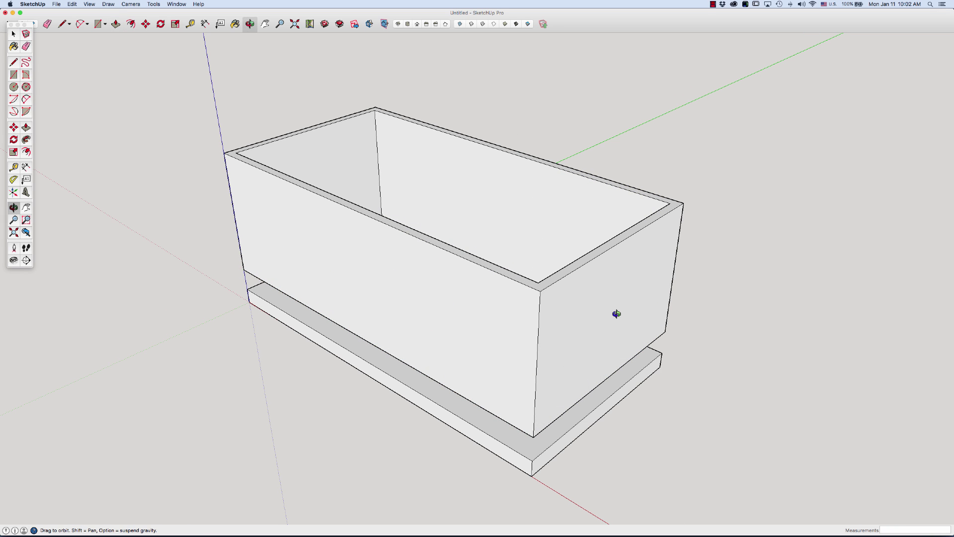
pyautogui.moveTo(615, 314); pyautogui.dragTo(567, 304)
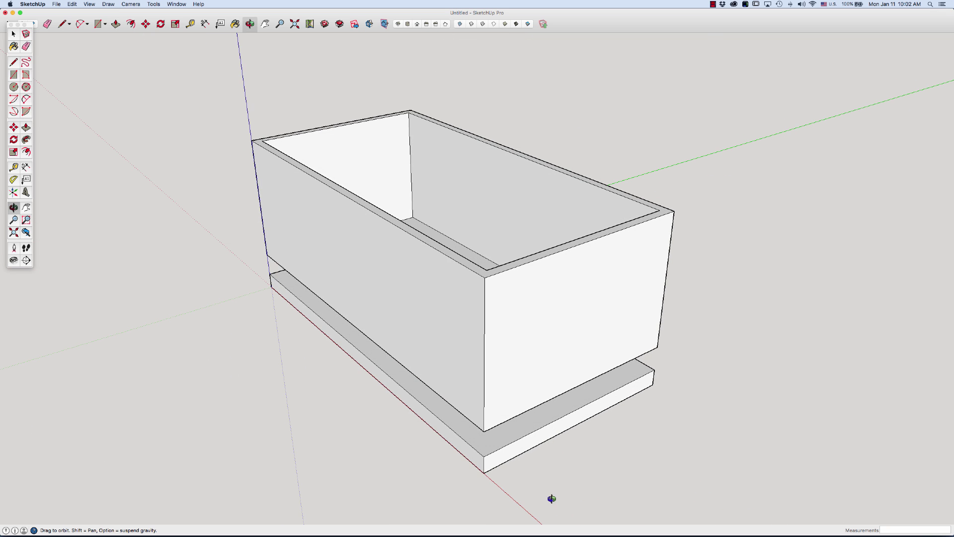
pyautogui.moveTo(564, 463); pyautogui.dragTo(573, 505)
pyautogui.press('space')
pyautogui.click(435, 240)
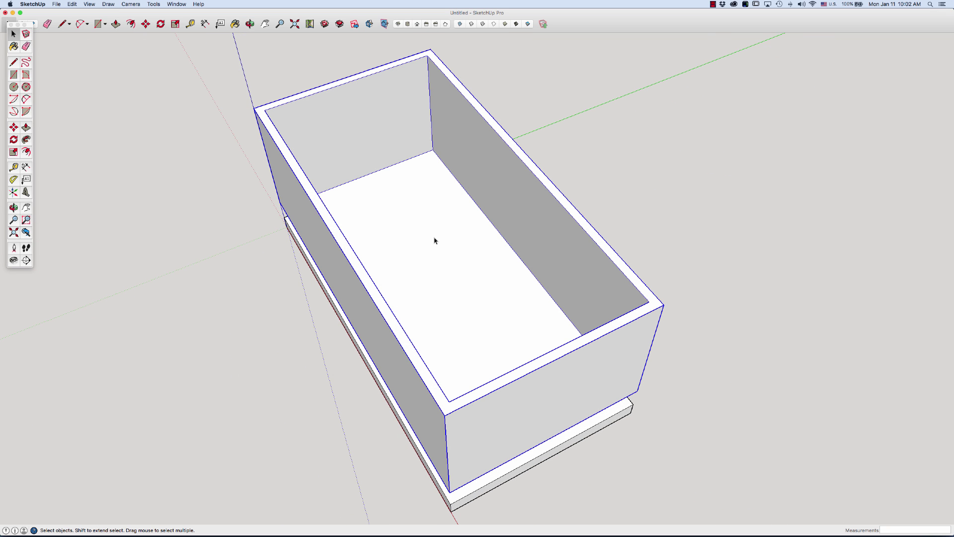
pyautogui.doubleClick(434, 241)
pyautogui.click(435, 240)
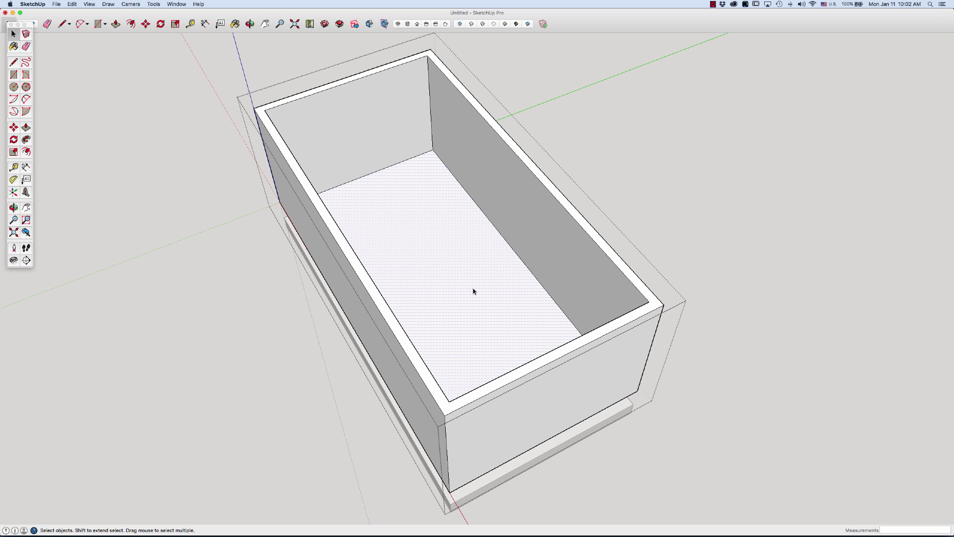
pyautogui.press('Delete')
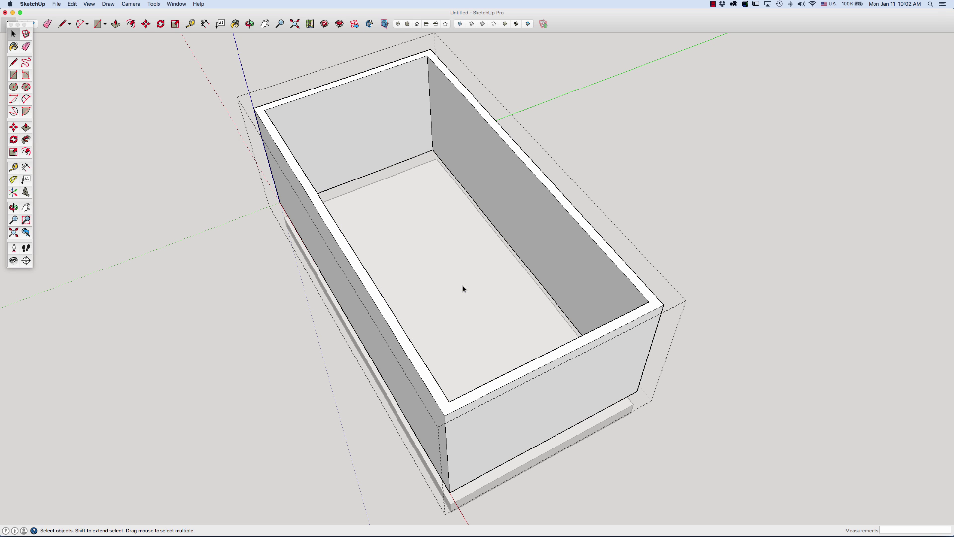
pyautogui.moveTo(722, 358); pyautogui.dragTo(755, 100, button='middle')
pyautogui.click(705, 476)
# Move the walls group straight down about 18 inches, snapping its bottom corner to the matching top corner of the slab
pyautogui.click(469, 307)
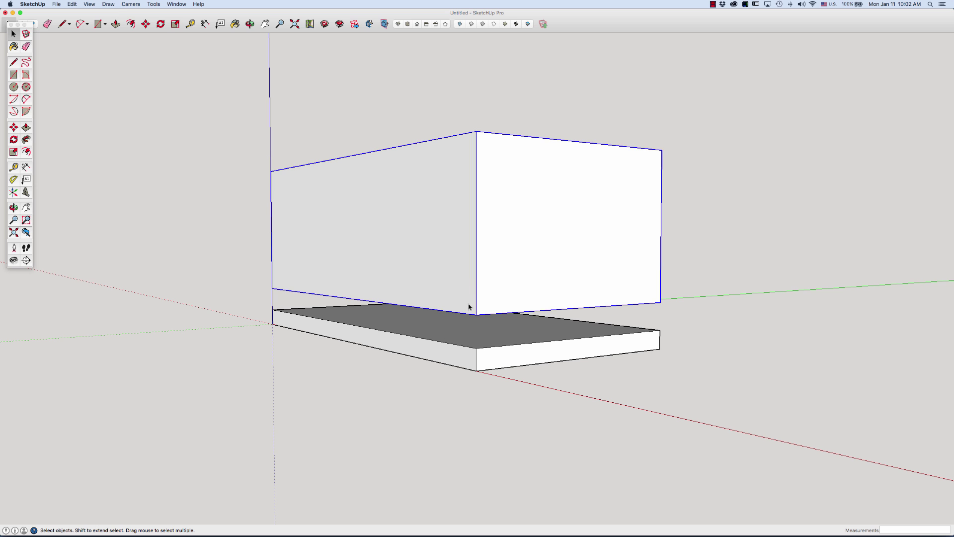
pyautogui.press('m')
pyautogui.click(476, 314)
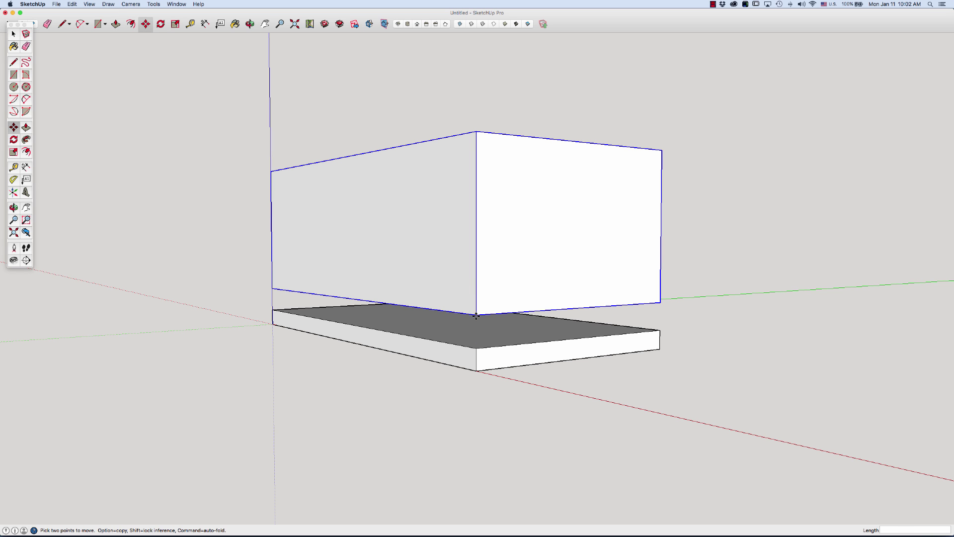
pyautogui.click(474, 349)
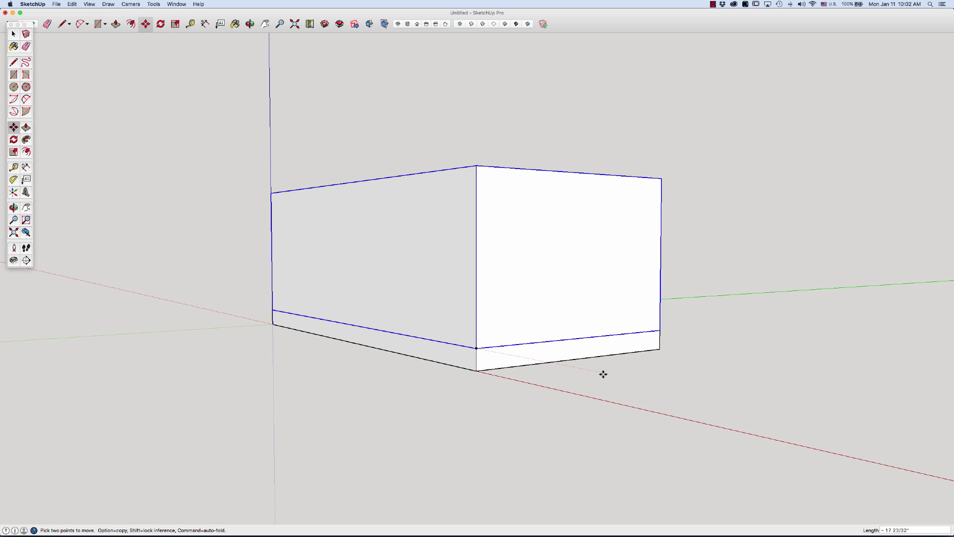
pyautogui.moveTo(603, 375); pyautogui.dragTo(671, 443, button='middle')
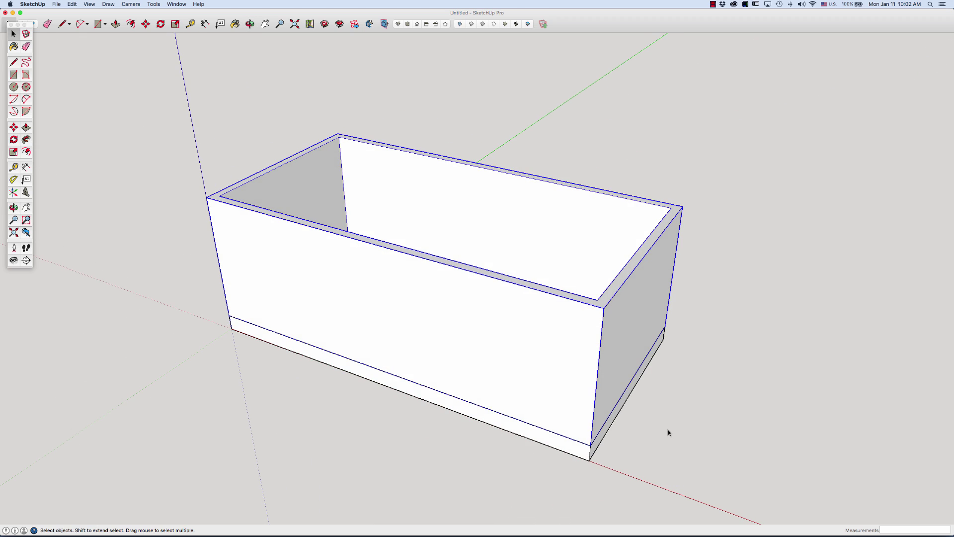
pyautogui.moveTo(586, 379); pyautogui.dragTo(408, 378, button='middle')
pyautogui.press('space')
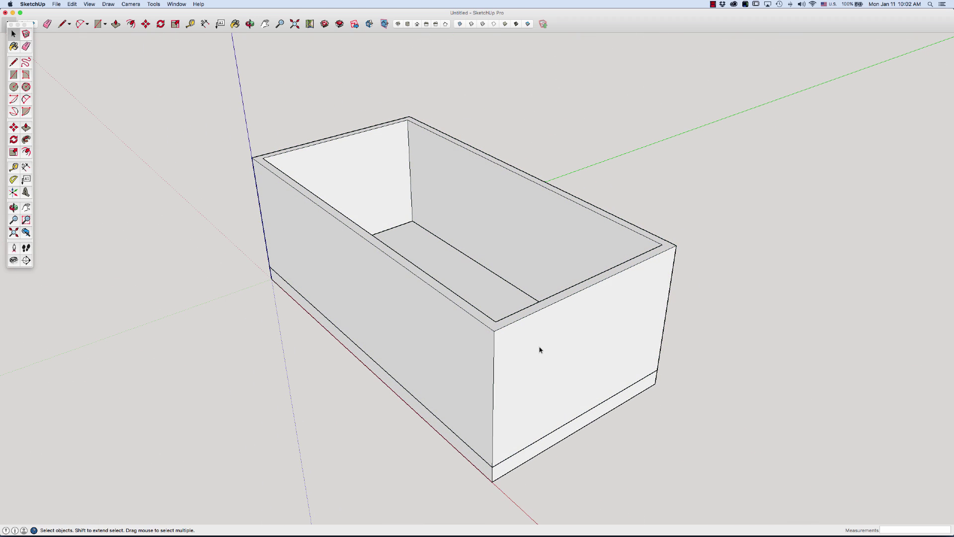
# Move the walls group about 211 inches along the green axis, off the slab
pyautogui.press('m')
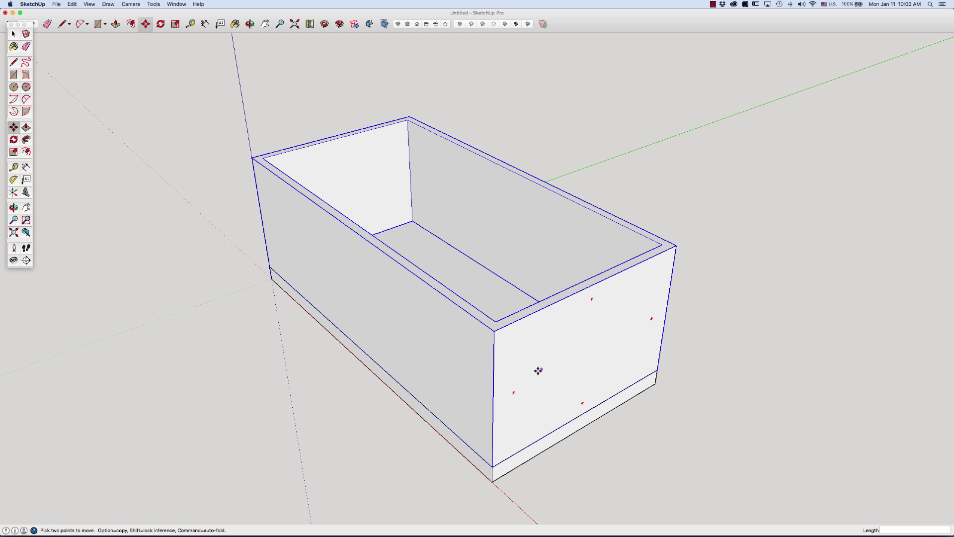
pyautogui.click(493, 463)
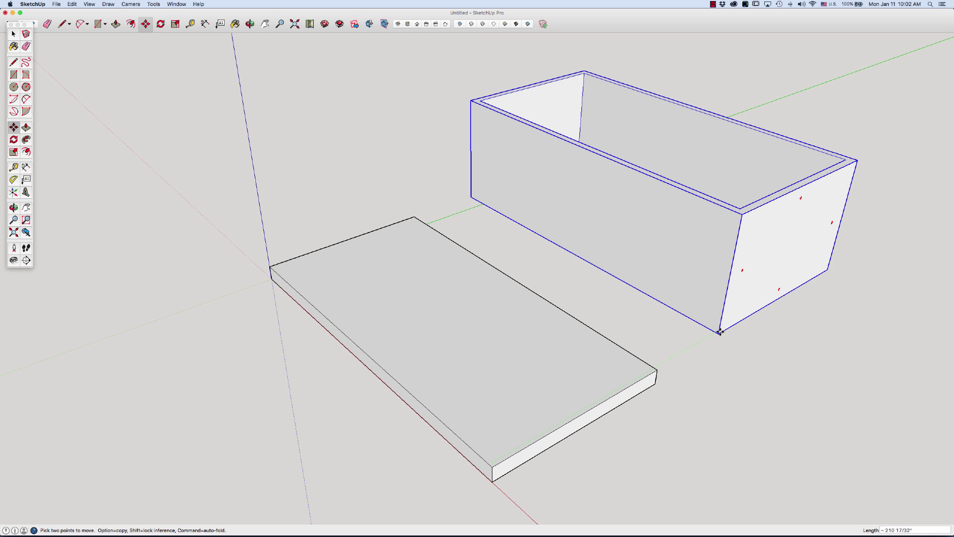
pyautogui.click(719, 332)
pyautogui.press('space')
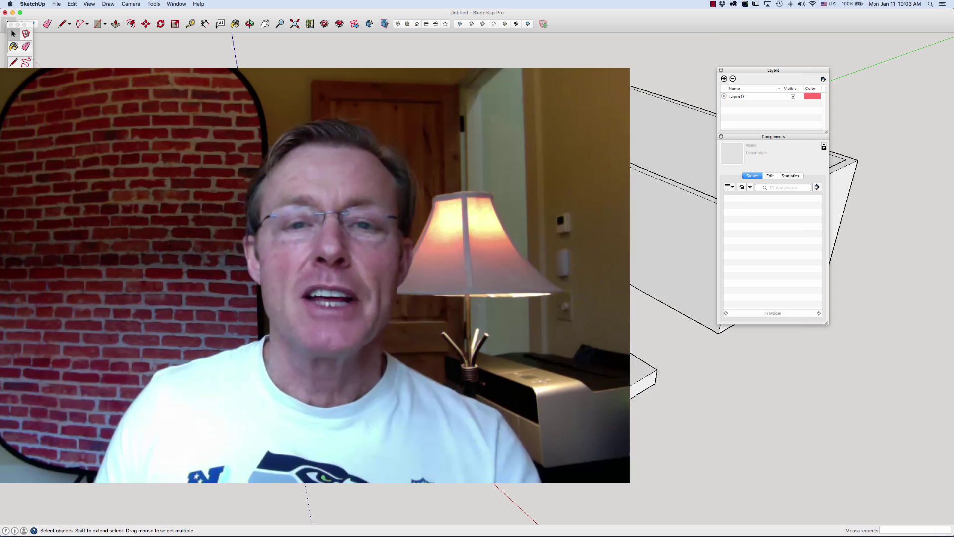